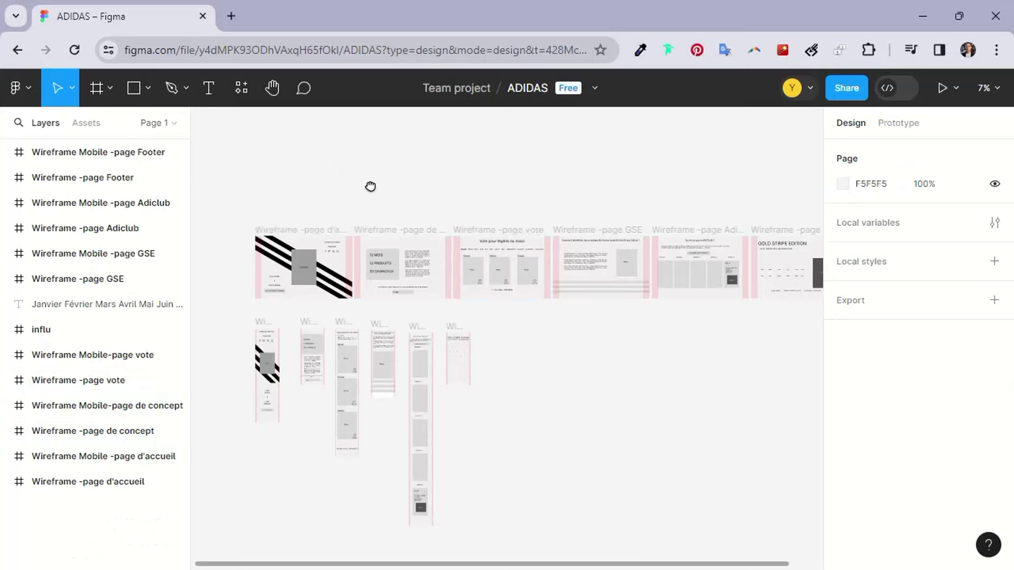
Zoom into the homepage wireframe and select the Superstar product placeholder
left_click_drag(370, 186, 435, 172)
scroll(436, 190, "up", 2)
scroll(444, 206, "up", 2)
scroll(454, 211, "up", 2)
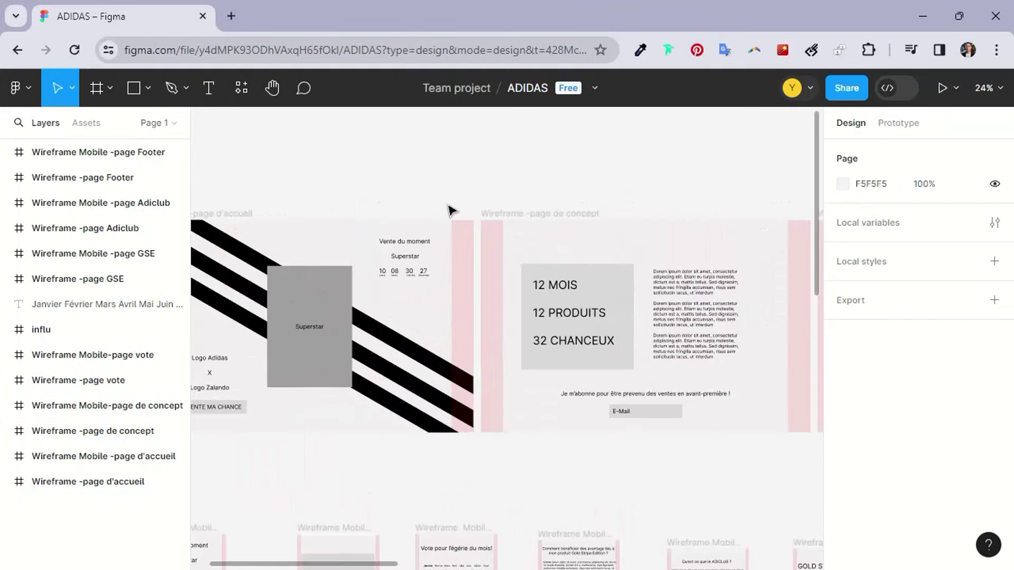
scroll(428, 190, "left", 5)
left_click(439, 228)
scroll(441, 254, "up", 1)
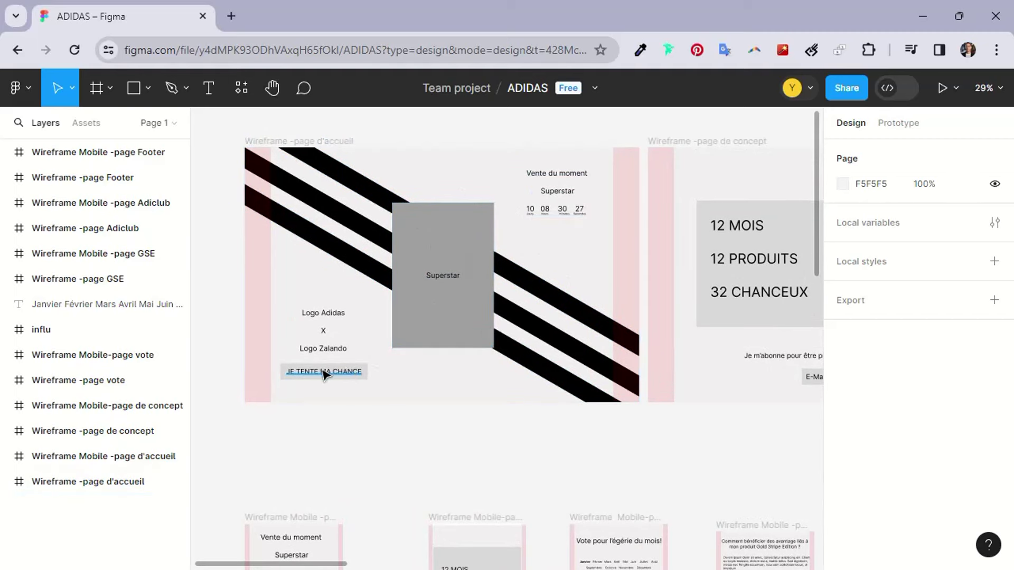
scroll(325, 372, "up", 3, "ctrl")
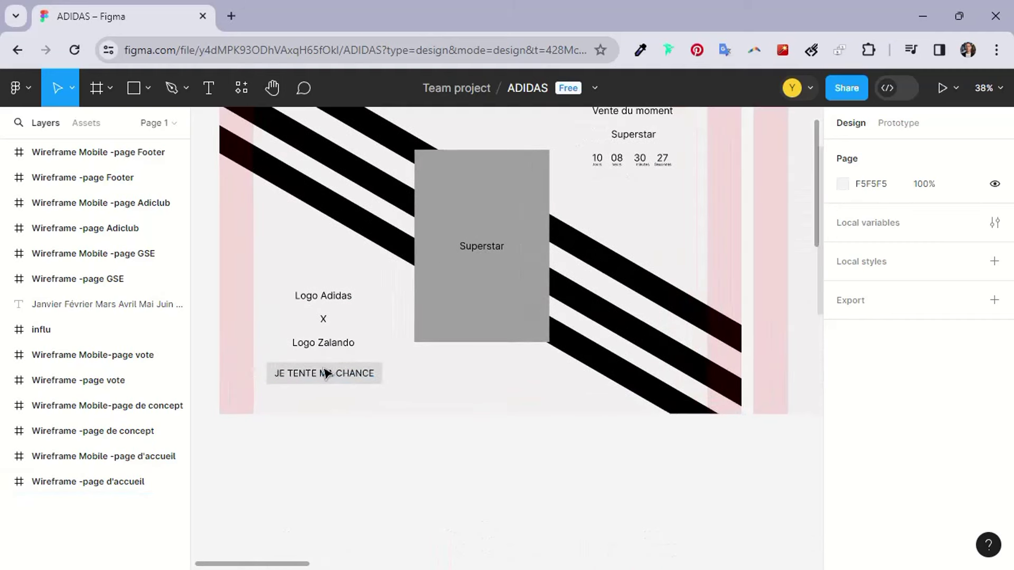
scroll(306, 373, "up", 1, "ctrl")
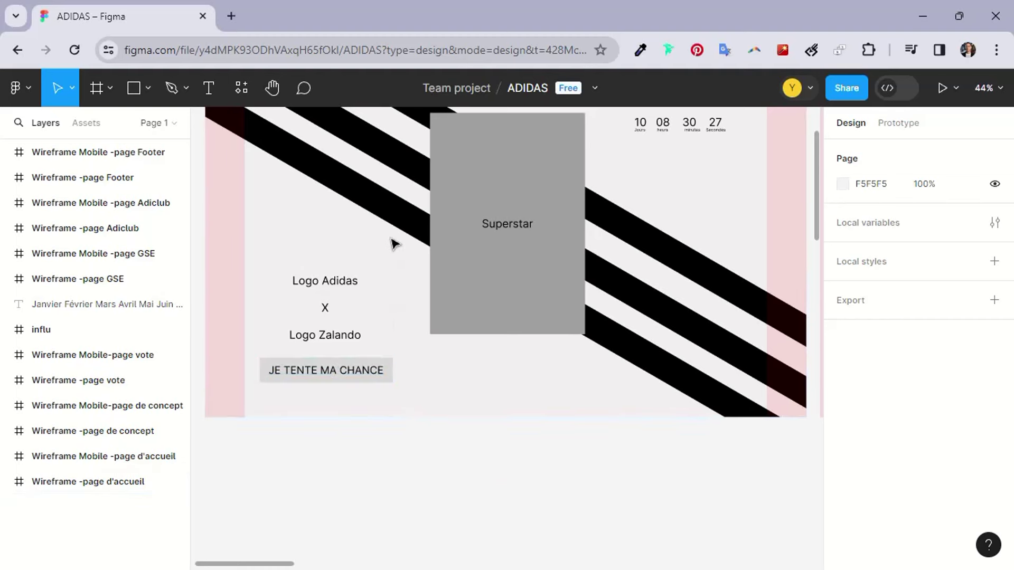
Bring the Vente du moment countdown into view, then show the whole homepage wireframe
left_click_drag(391, 243, 381, 292)
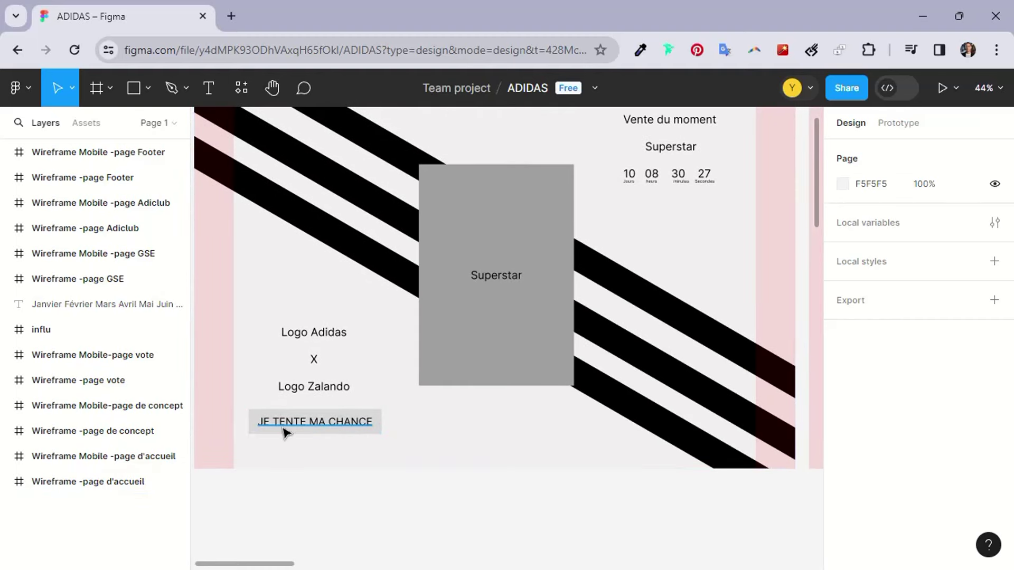
scroll(328, 429, "up", 1)
scroll(362, 420, "down", 1)
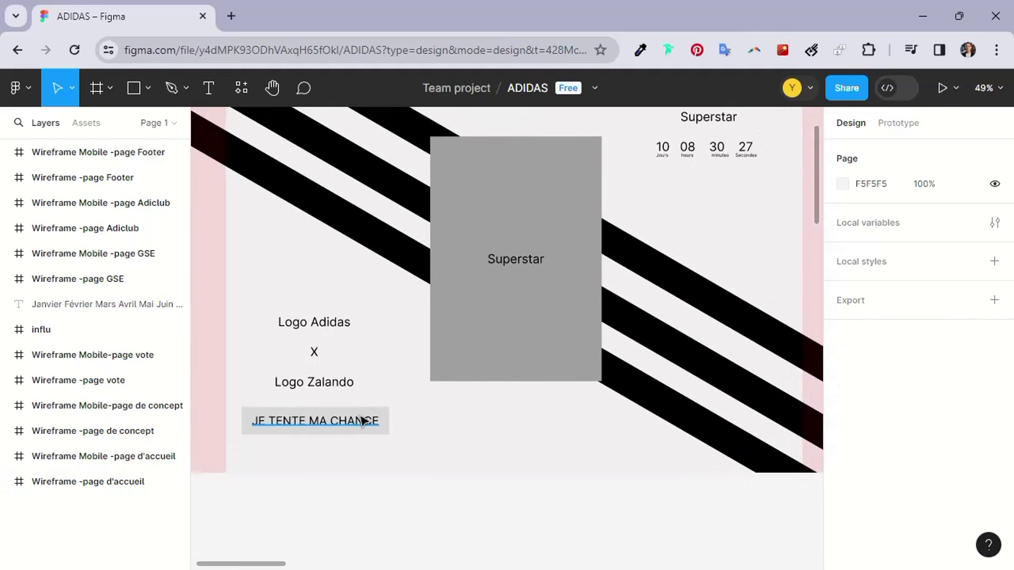
scroll(360, 431, "down", 1)
scroll(385, 409, "down", 2)
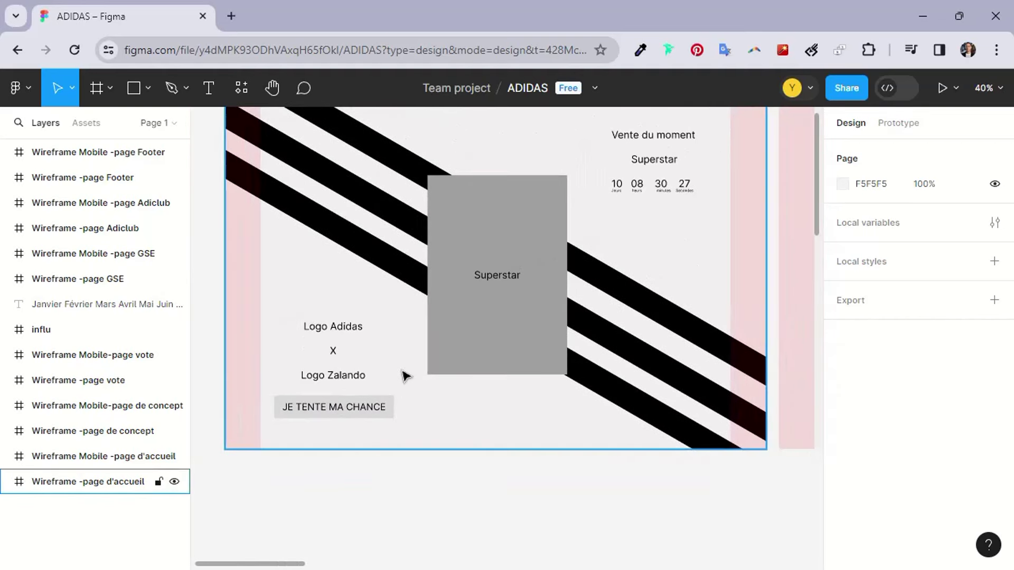
left_click_drag(398, 295, 338, 317)
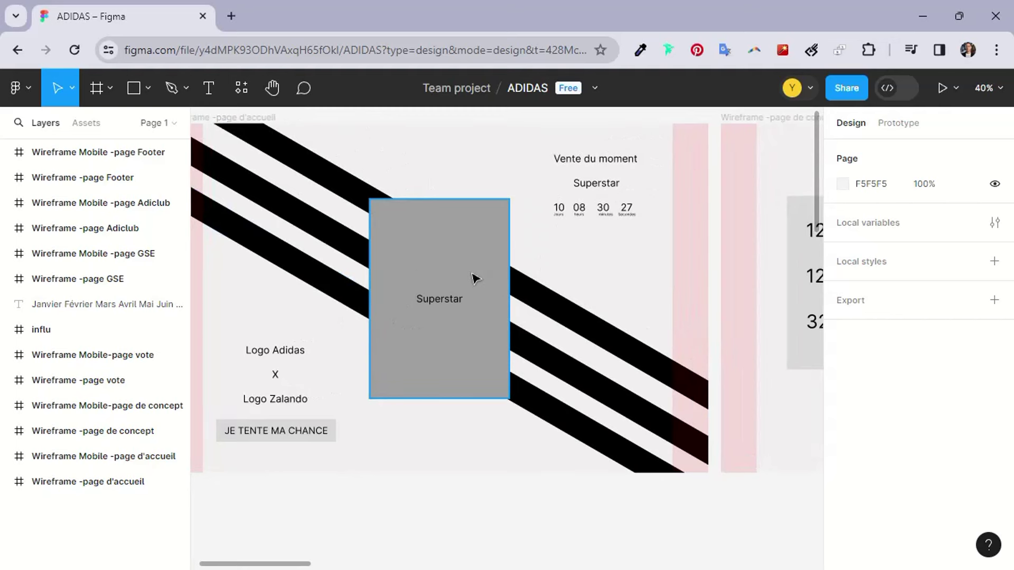
Select the homepage frame, undo the accidental background move, and pan toward the concept wireframe
left_click(598, 257)
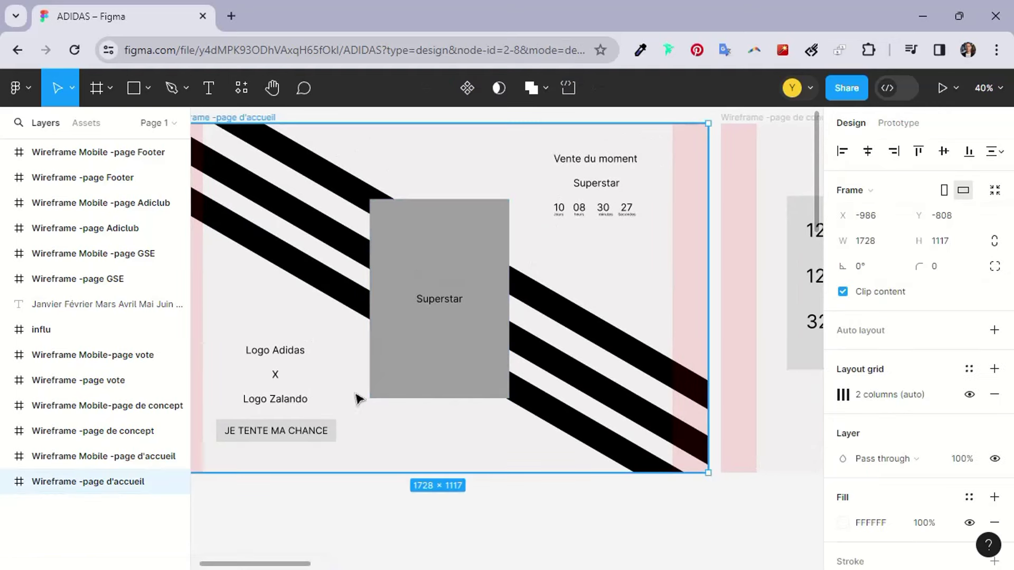
left_click(570, 250)
left_click_drag(571, 250, 511, 267)
key("ctrl+z")
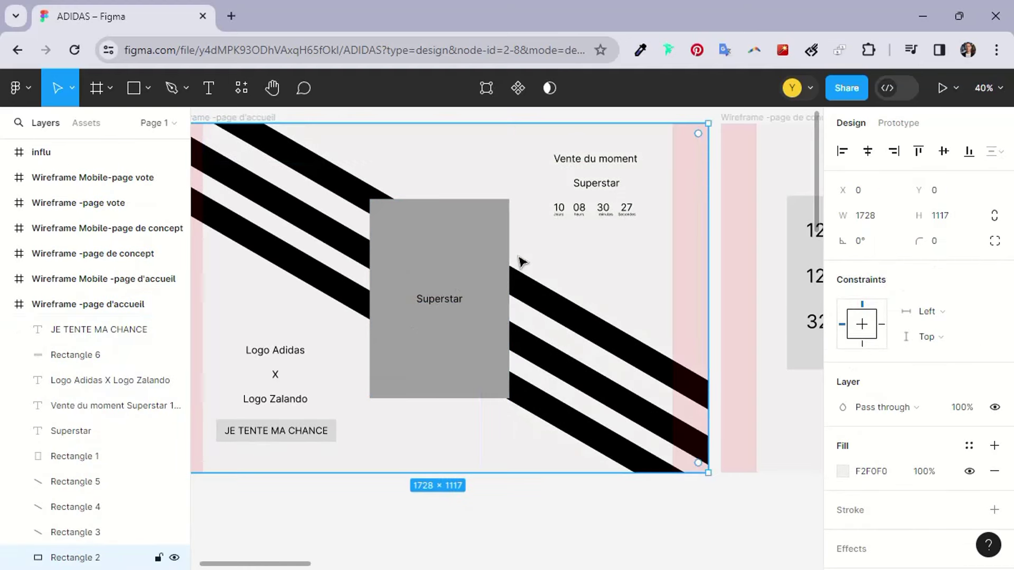
left_click_drag(622, 208, 499, 264)
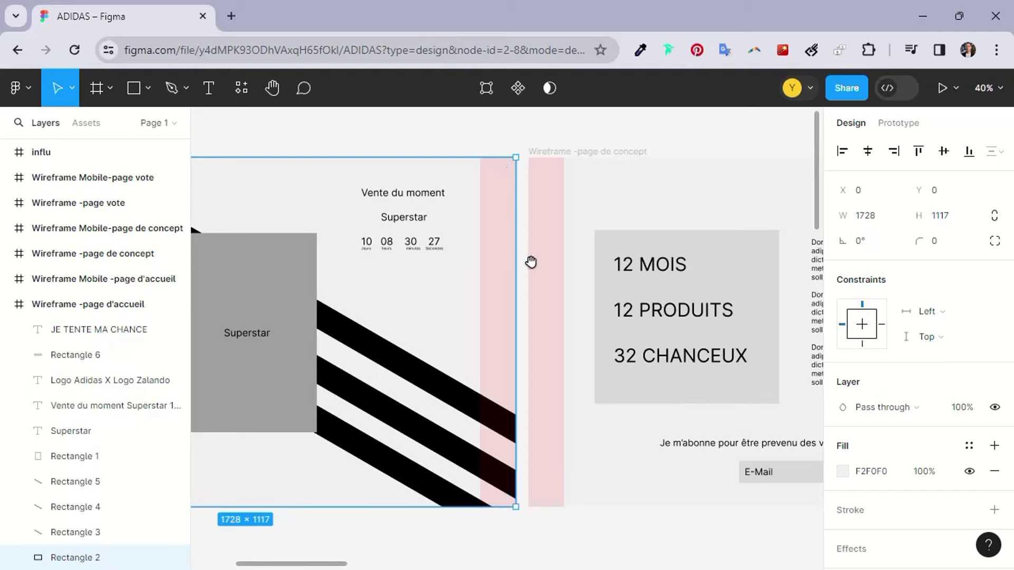
Pan right to the concept wireframe and select the Concept frame holding the lorem text
scroll(530, 260, "right", 2)
scroll(511, 274, "right", 3)
scroll(437, 288, "right", 1)
scroll(442, 380, "right", 1)
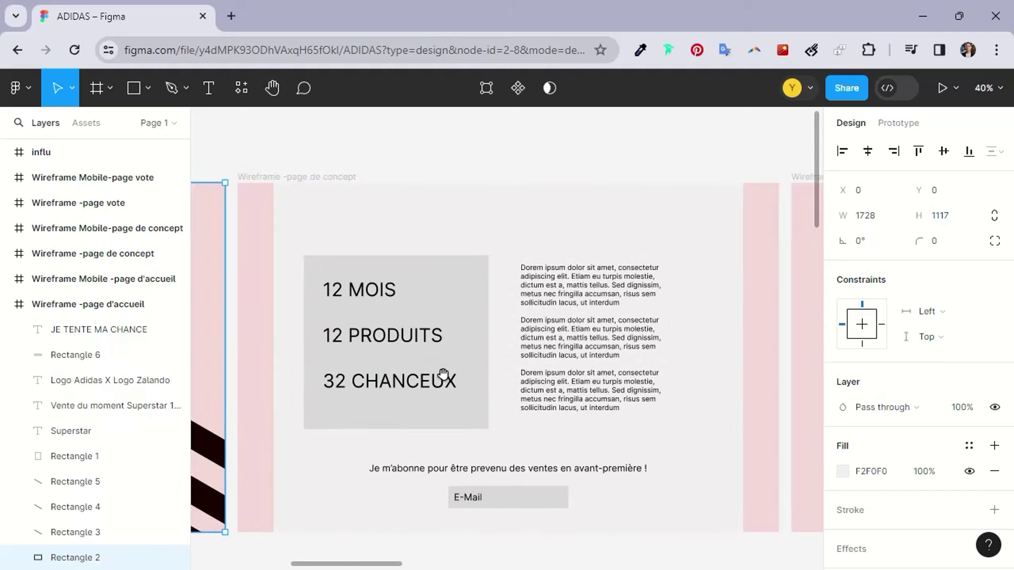
scroll(437, 324, "down", 2)
scroll(419, 339, "right", 1)
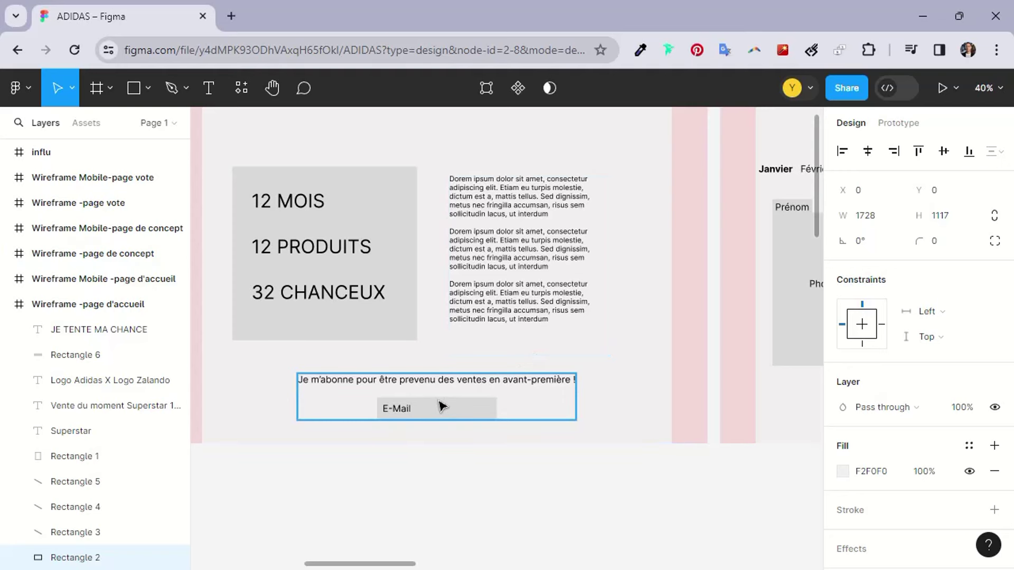
left_click(528, 344)
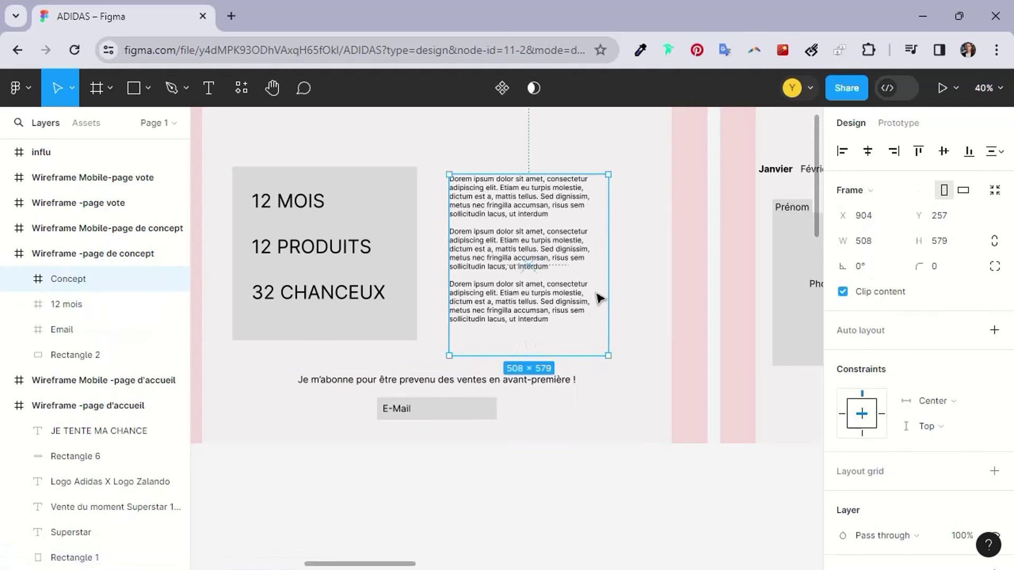
Pan to the vote wireframe with its Janvier–Décembre tabs and three candidate cards
scroll(598, 298, "right", 2)
scroll(550, 324, "right", 3)
scroll(486, 321, "right", 1)
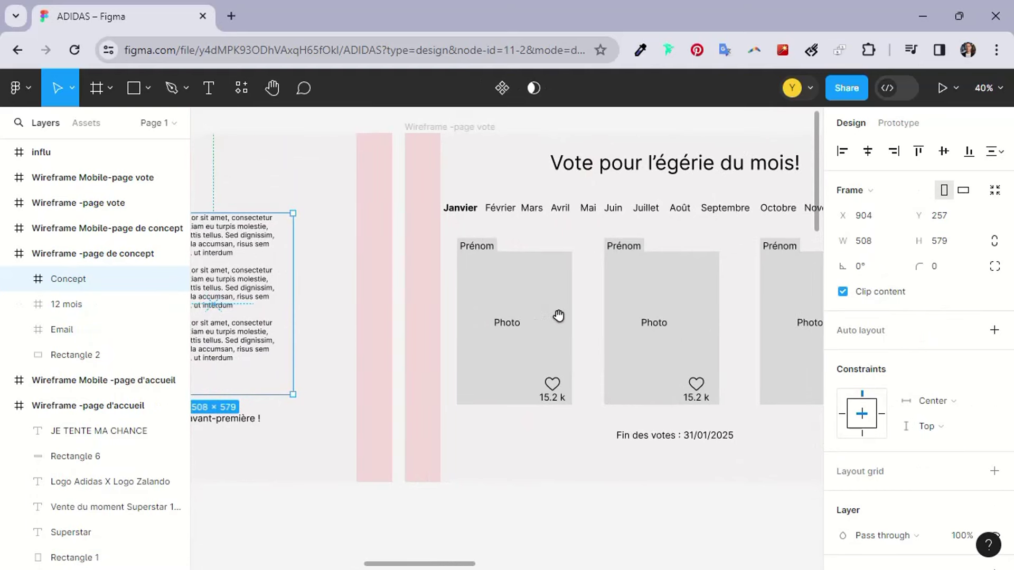
left_click_drag(559, 316, 486, 324)
mouse_move(581, 324)
left_mouse_down()
mouse_move(533, 334)
mouse_move(549, 342)
left_mouse_up()
scroll(477, 330, "down", 1)
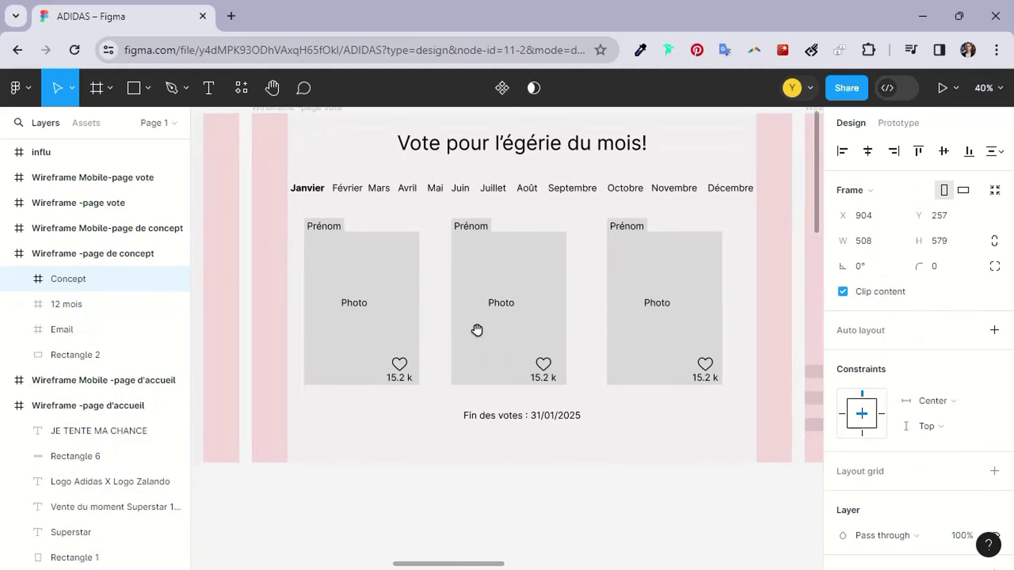
scroll(478, 325, "up", 1)
scroll(478, 325, "right", 1)
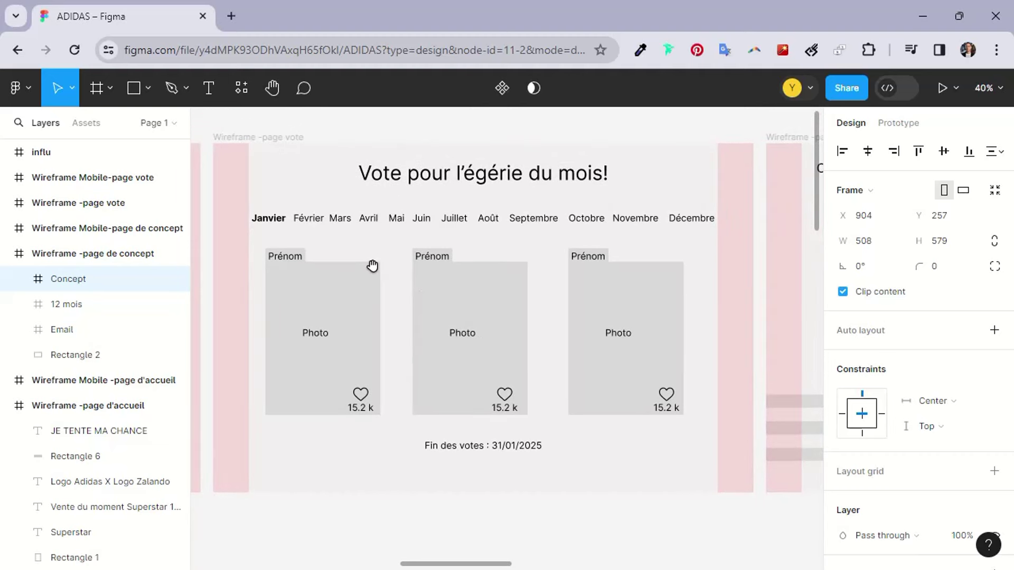
left_click_drag(372, 265, 418, 280)
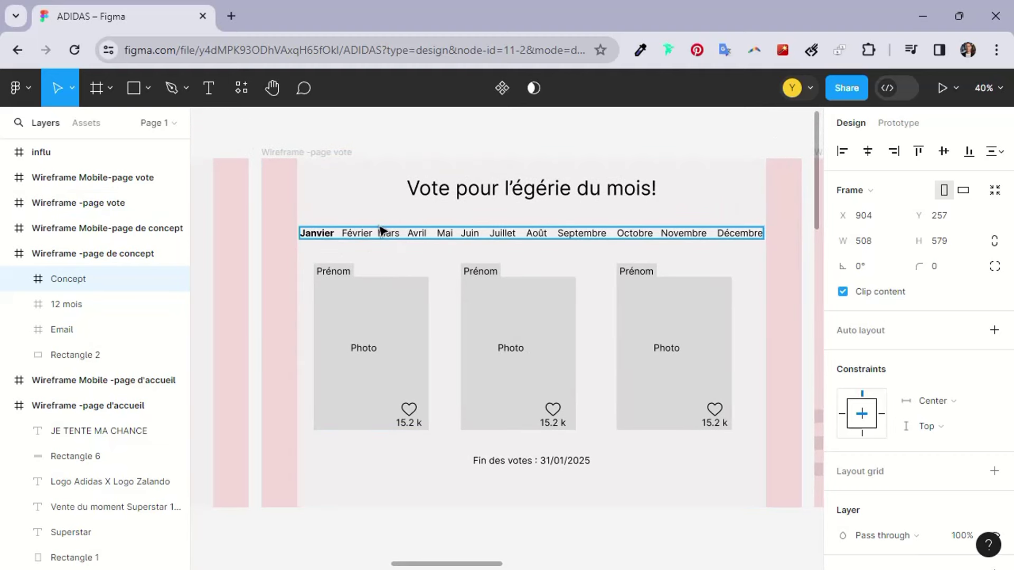
scroll(423, 227, "right", 1)
scroll(362, 235, "left", 1)
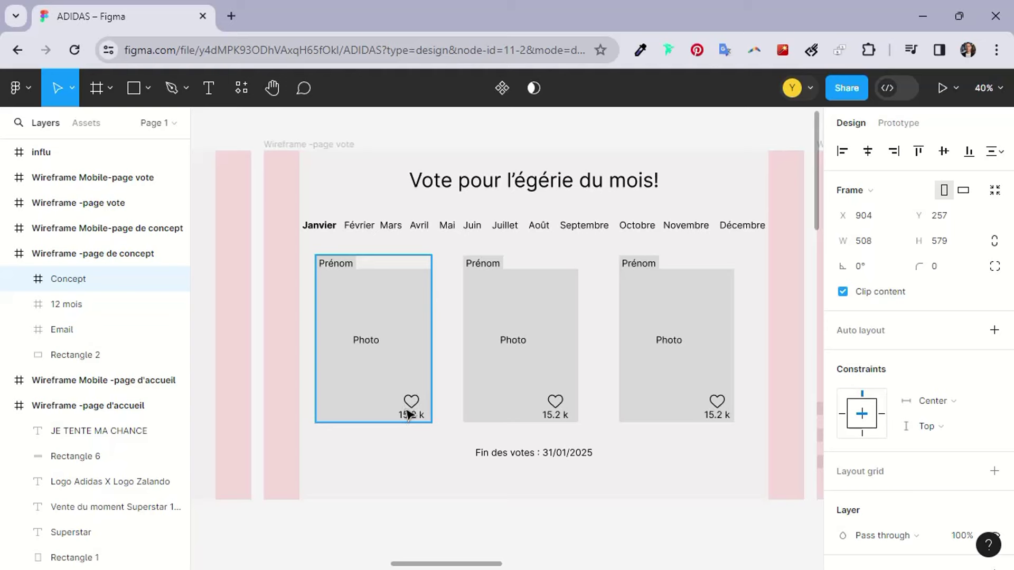
Select the vote page frame and scroll right past the GSE wireframe
left_click(450, 373)
scroll(518, 337, "right", 3)
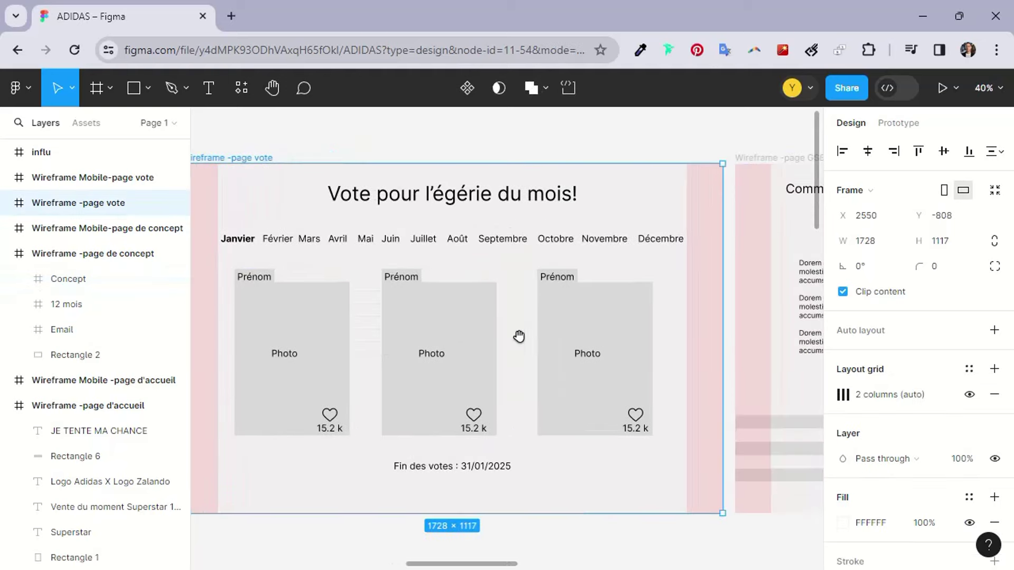
scroll(518, 336, "right", 3)
scroll(393, 355, "right", 3)
scroll(391, 348, "right", 3)
scroll(466, 327, "right", 3)
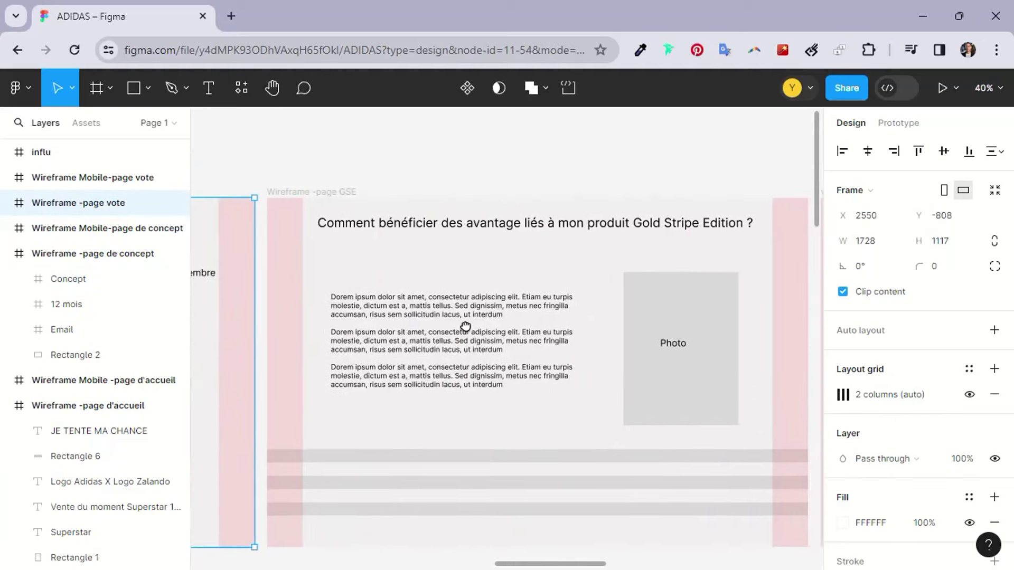
scroll(465, 326, "right", 3)
scroll(446, 356, "right", 2)
scroll(407, 351, "left", 2)
scroll(407, 351, "down", 2)
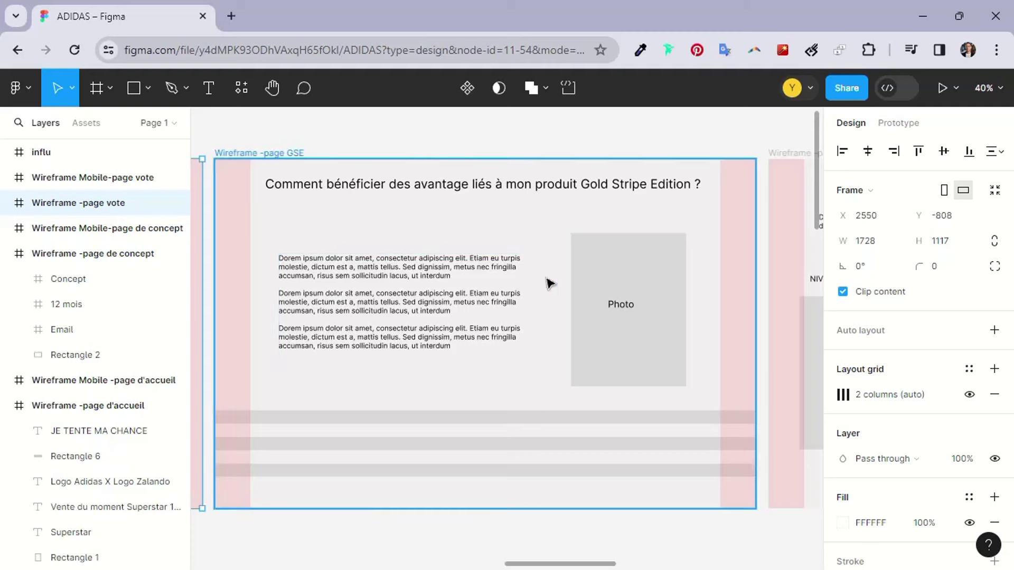
Continue right to the Adiclub wireframe and select its frame
scroll(549, 284, "right", 3)
scroll(426, 283, "right", 3)
scroll(480, 283, "right", 3)
scroll(374, 288, "right", 2)
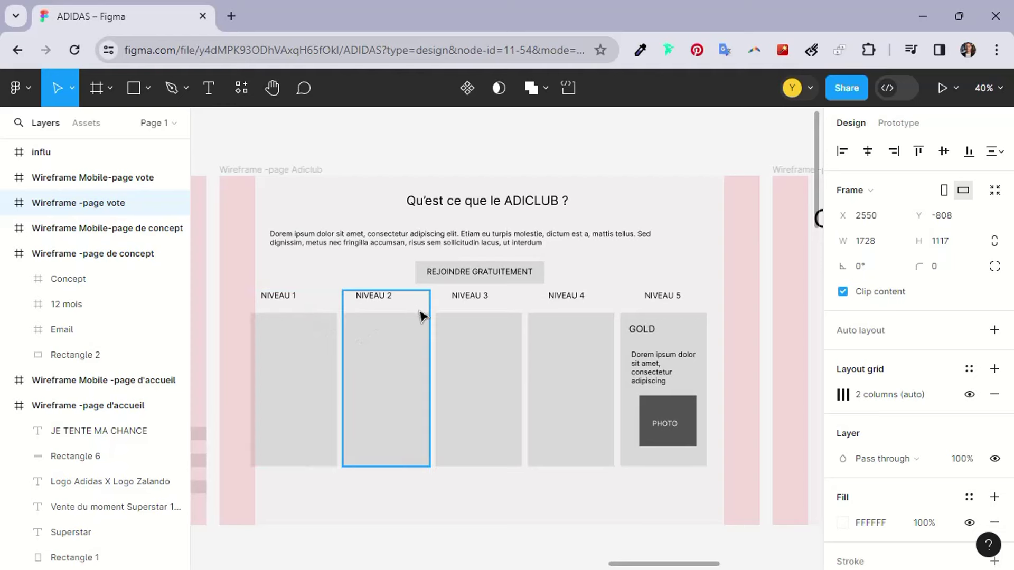
left_click(528, 288)
Drag the canvas to reveal the Footer wireframe with its GOLD STRIPE EDITION heading and legal links
left_click_drag(656, 258, 385, 265)
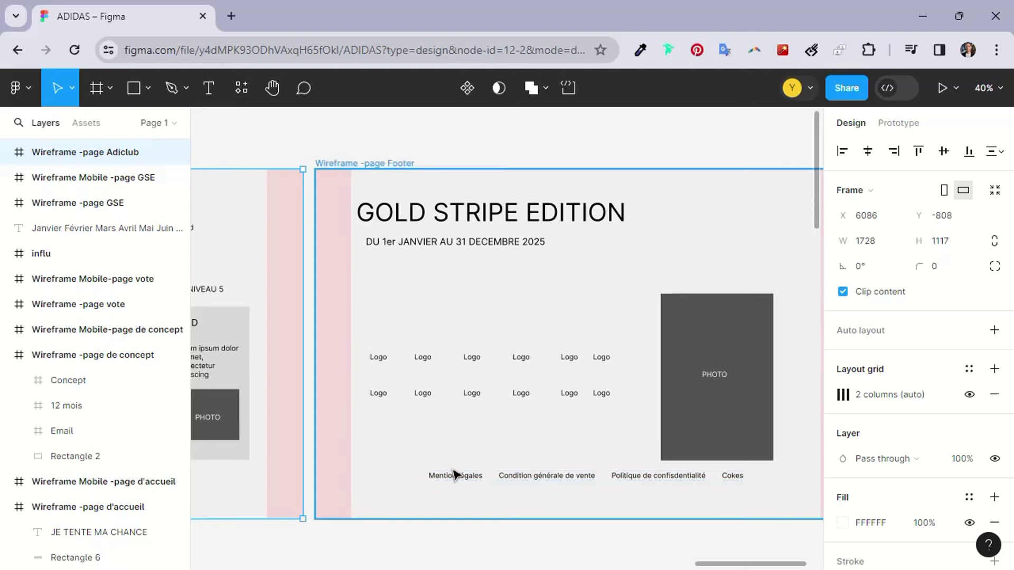
Scroll back left past the GSE and vote frames and clear the selection
mouse_move(588, 308)
left_mouse_down()
mouse_move(505, 328)
mouse_move(412, 278)
mouse_move(544, 333)
left_mouse_up()
scroll(414, 308, "left", 5)
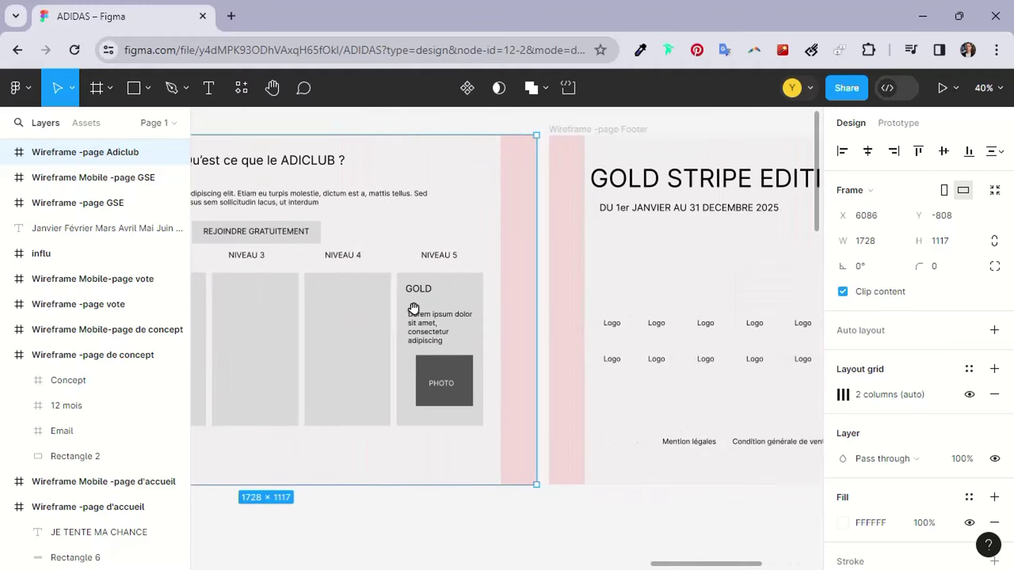
scroll(412, 314, "left", 5)
scroll(573, 330, "left", 5)
scroll(364, 300, "left", 5)
scroll(364, 300, "left", 5)
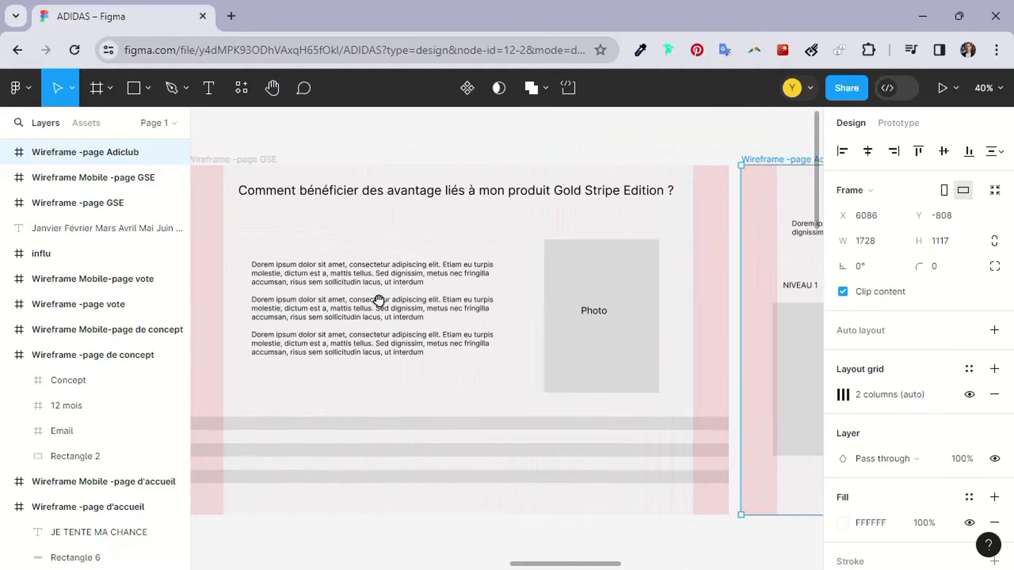
scroll(378, 299, "left", 5)
scroll(396, 324, "left", 5)
scroll(462, 331, "left", 8)
scroll(539, 334, "left", 5)
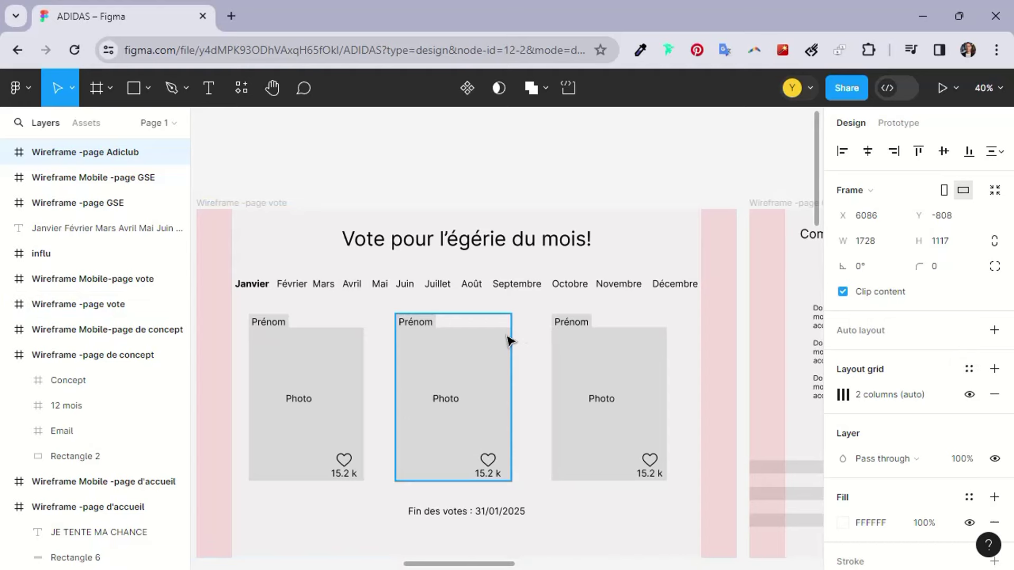
scroll(510, 340, "down", 2)
left_click(415, 221)
scroll(415, 221, "left", 5)
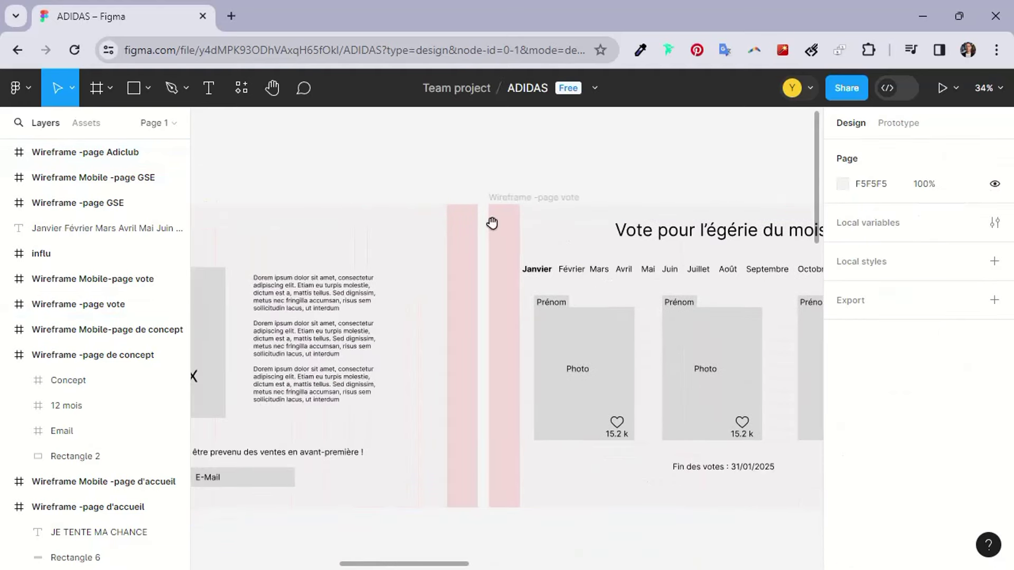
Look over the homepage wireframe, then scroll back right to the vote page
scroll(491, 220, "left", 5)
scroll(389, 262, "left", 5)
scroll(451, 277, "left", 5)
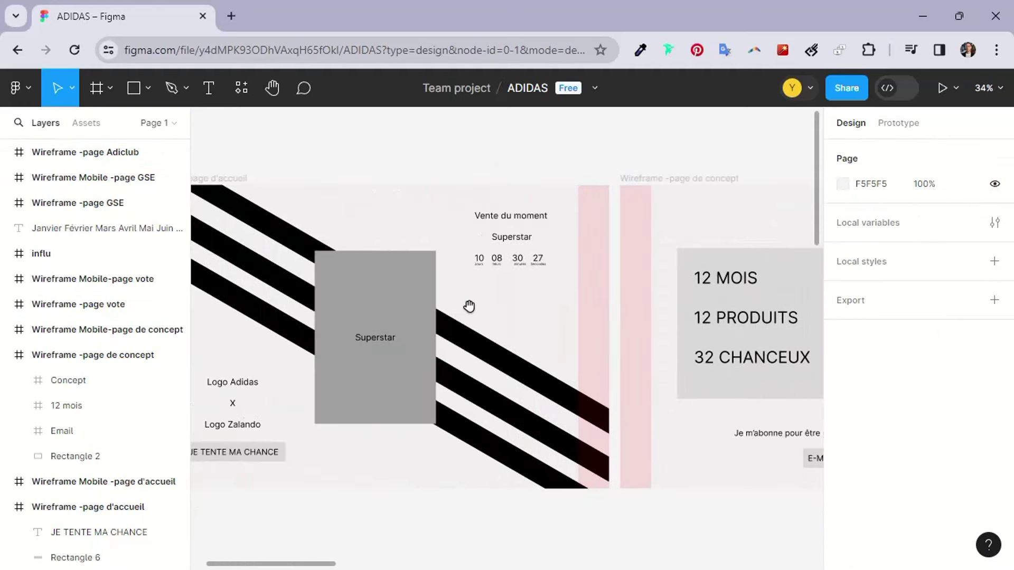
scroll(469, 305, "left", 3)
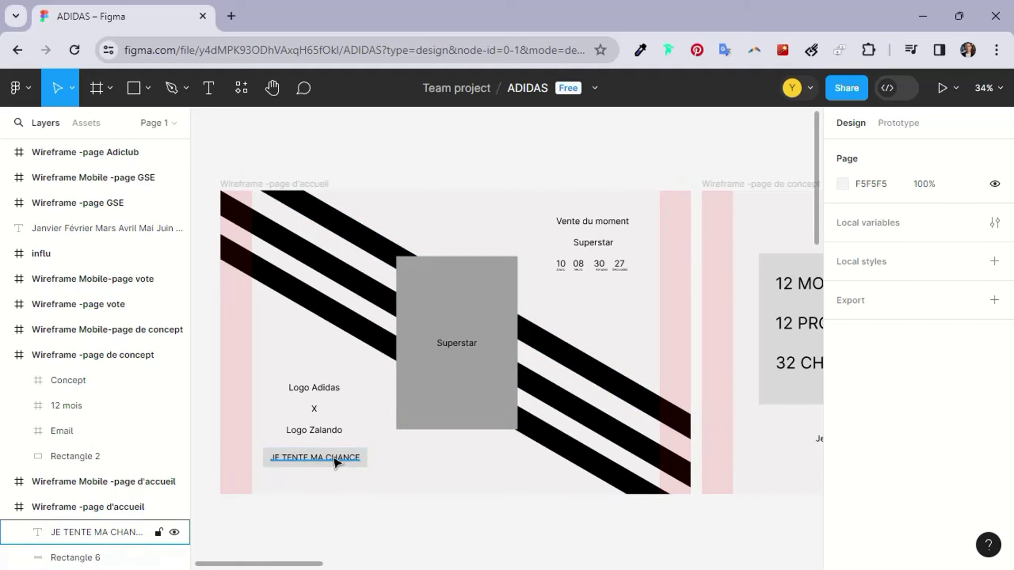
scroll(334, 462, "right", 5)
scroll(453, 460, "right", 5)
scroll(464, 468, "right", 5)
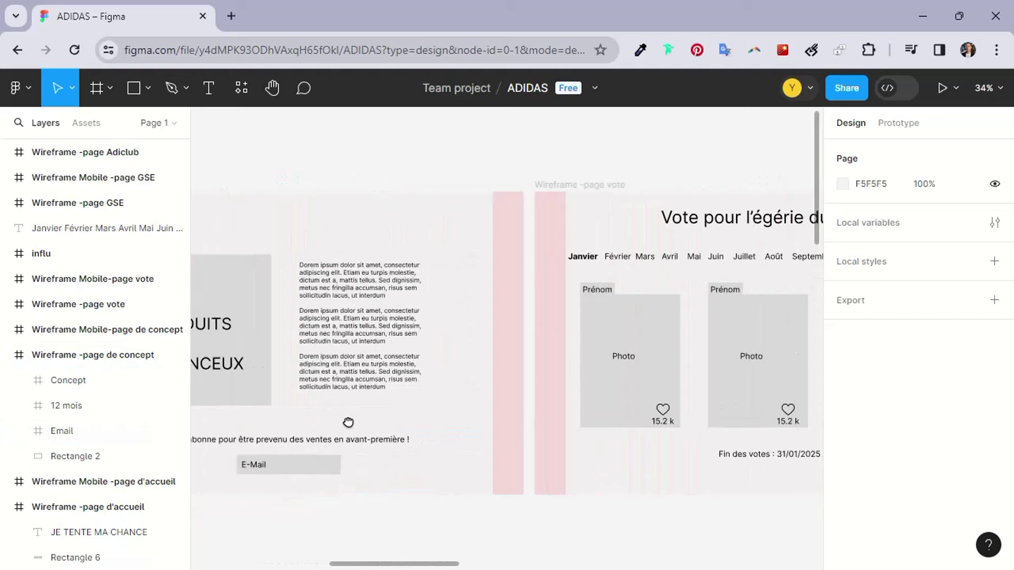
scroll(275, 407, "right", 5)
Select the first candidate card, drag the middle card over it, then undo the move
left_click(361, 411)
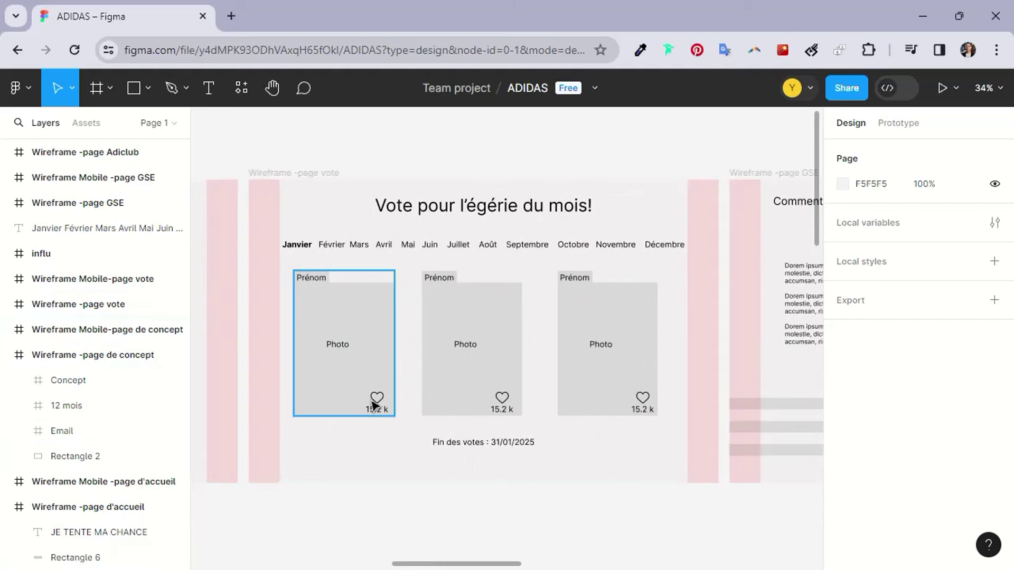
left_click_drag(491, 348, 313, 315)
key("ctrl+z")
Select the vote page title and scroll right through Adiclub to the Footer wireframe
left_click(484, 206)
scroll(584, 375, "right", 5)
scroll(550, 318, "right", 7)
scroll(549, 318, "right", 10)
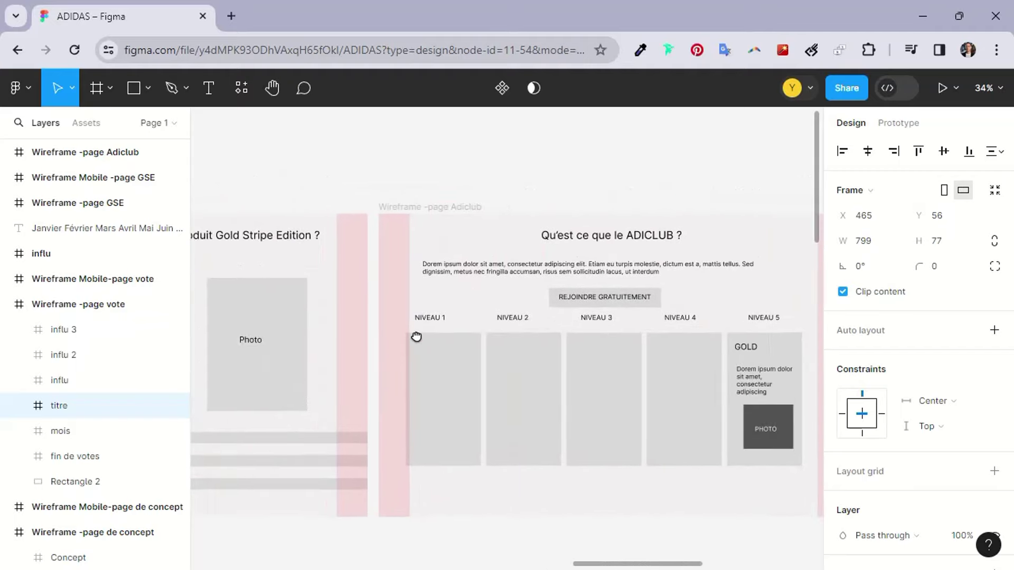
scroll(417, 335, "right", 3)
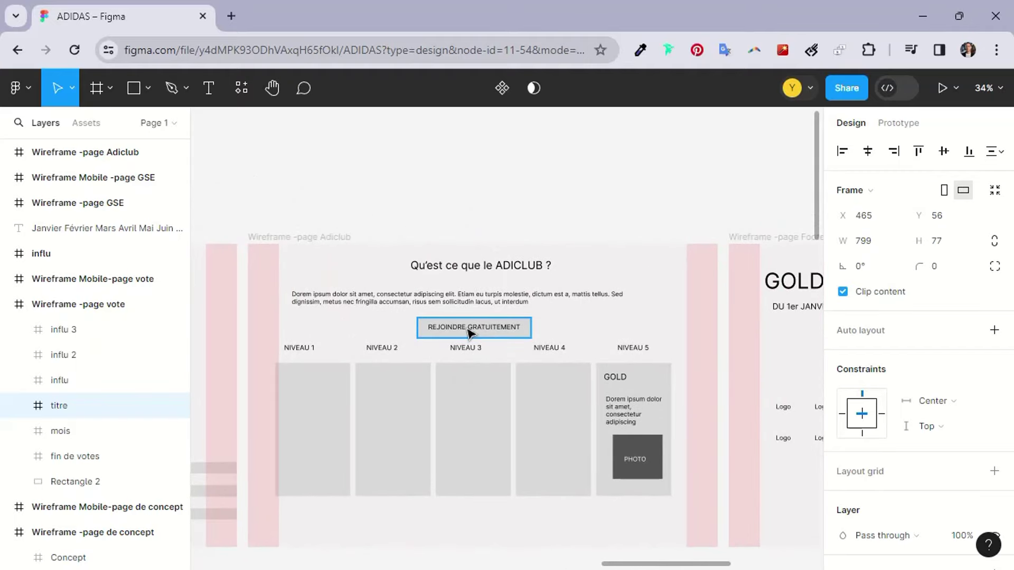
scroll(411, 326, "right", 4)
scroll(369, 335, "right", 6)
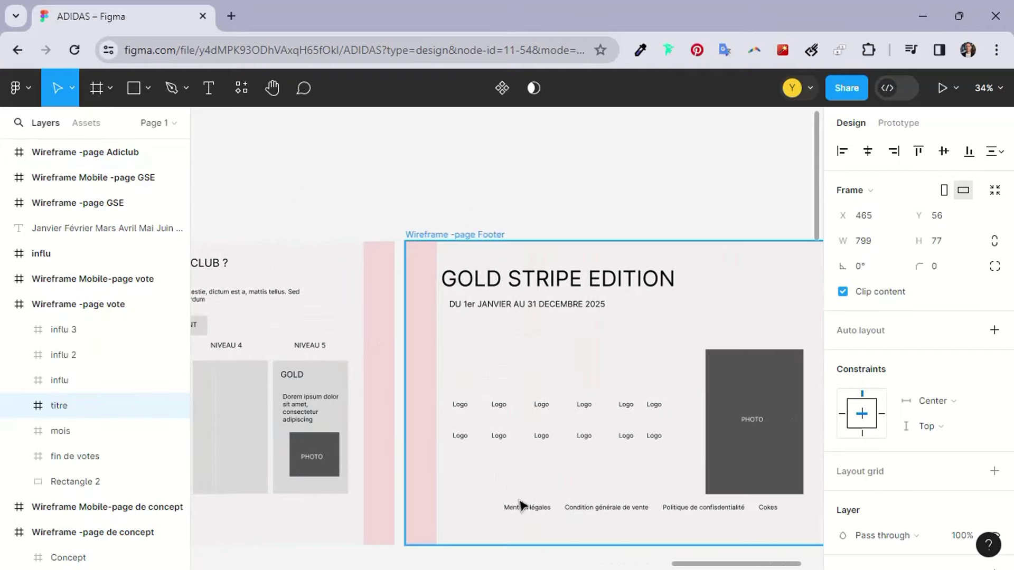
scroll(529, 343, "right", 2)
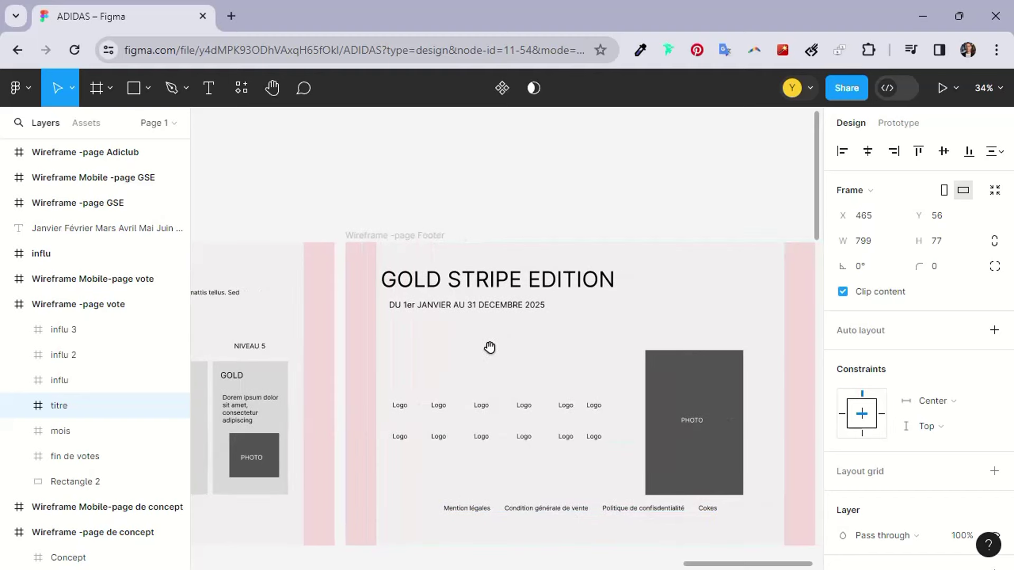
scroll(505, 337, "down", 1)
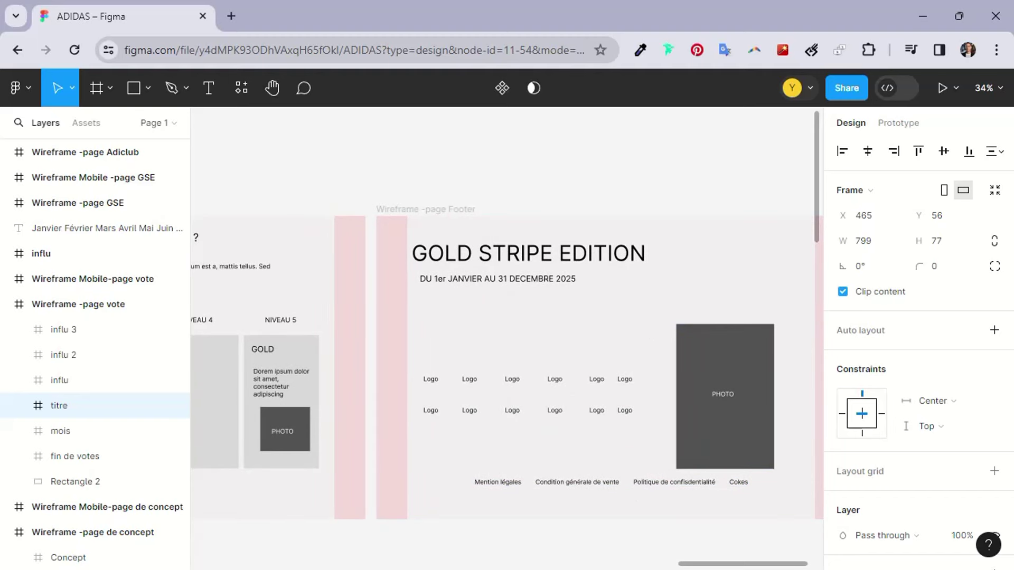